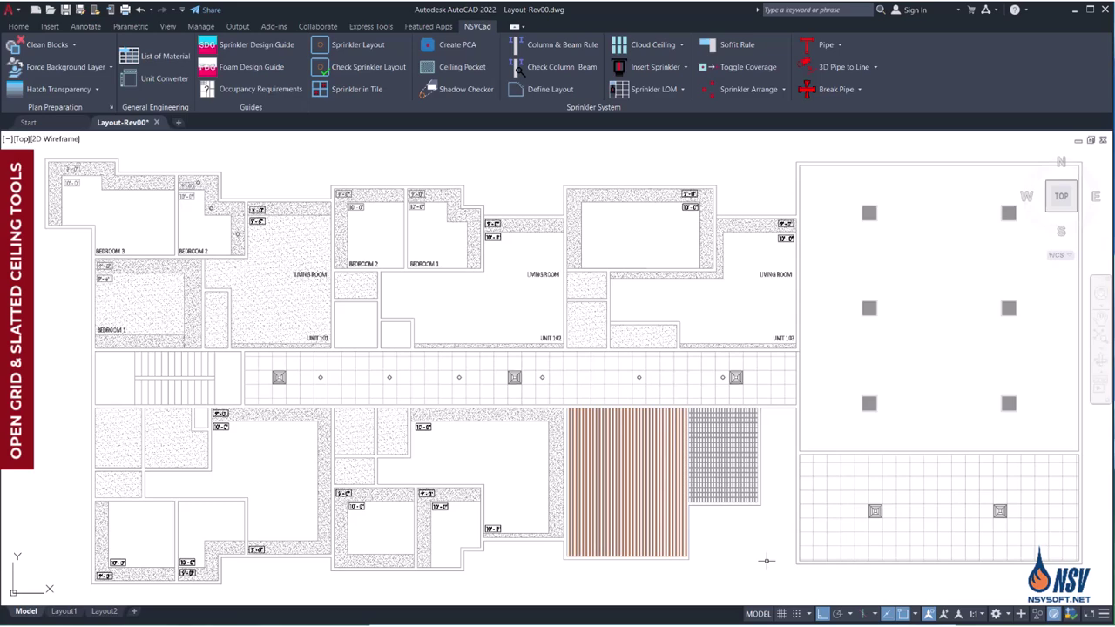
# Zoom in on the grid ceiling until its 4" by 8" openings and 1" members are readable.
pyautogui.scroll(8, 751, 481)
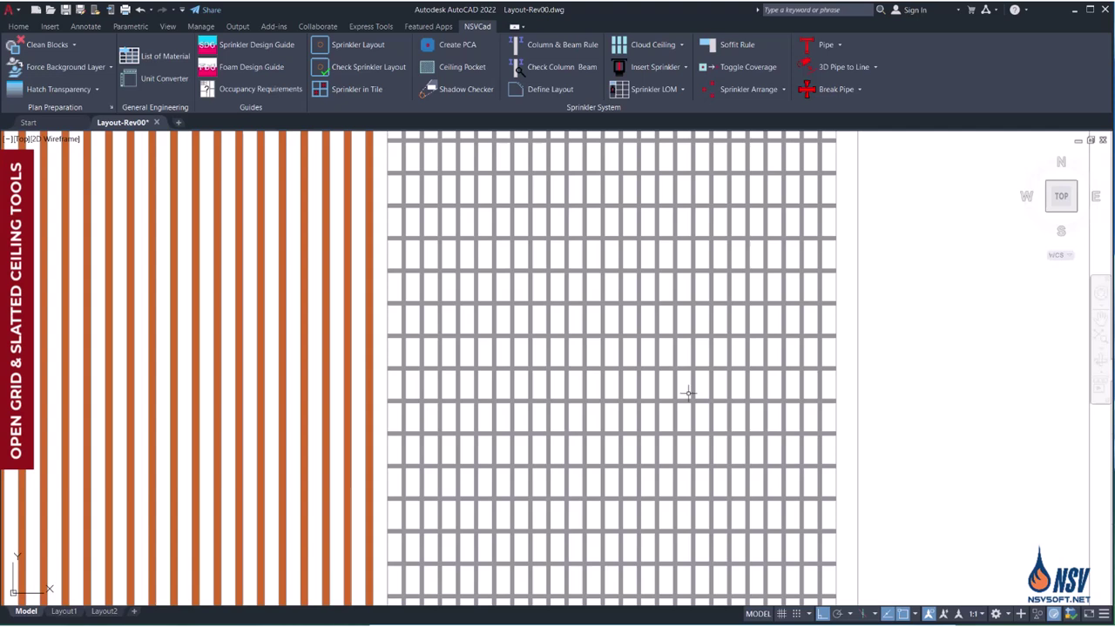
pyautogui.scroll(6, 689, 393)
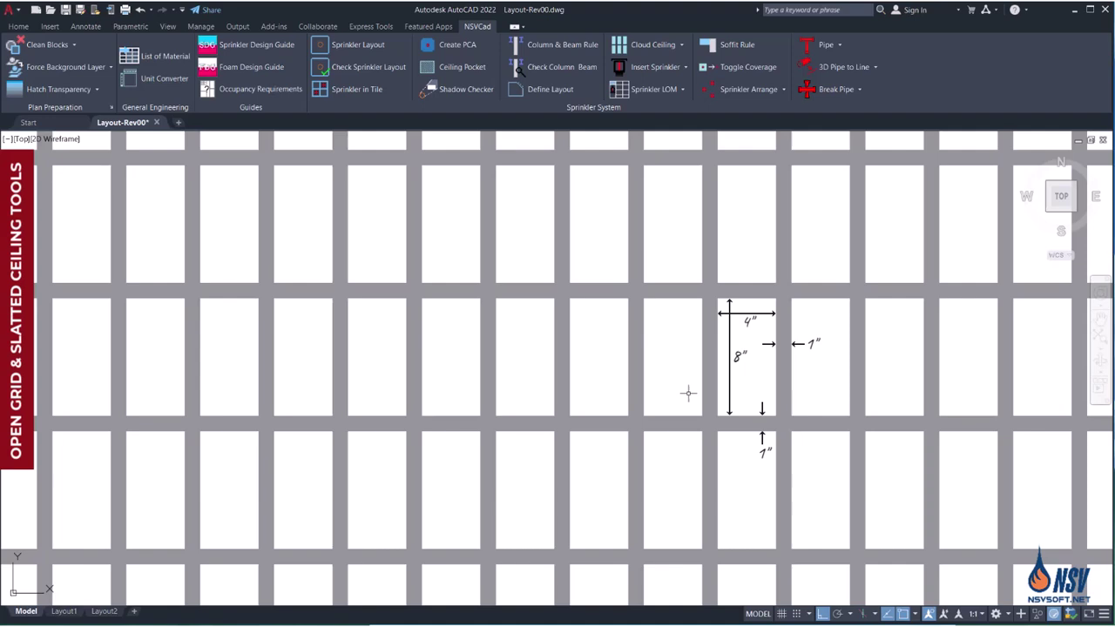
# Run the Open Grid Ceiling check with a=1, b=1, c=4, d=8 and 2 in thickness.
pyautogui.click(684, 47)
pyautogui.click(655, 97)
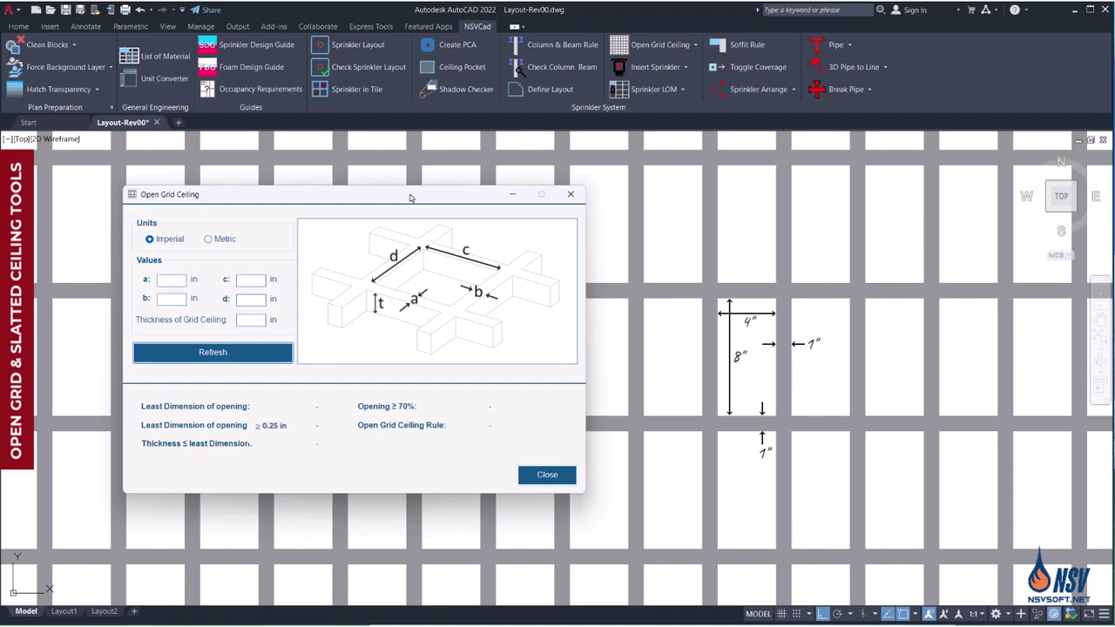
pyautogui.click(161, 279)
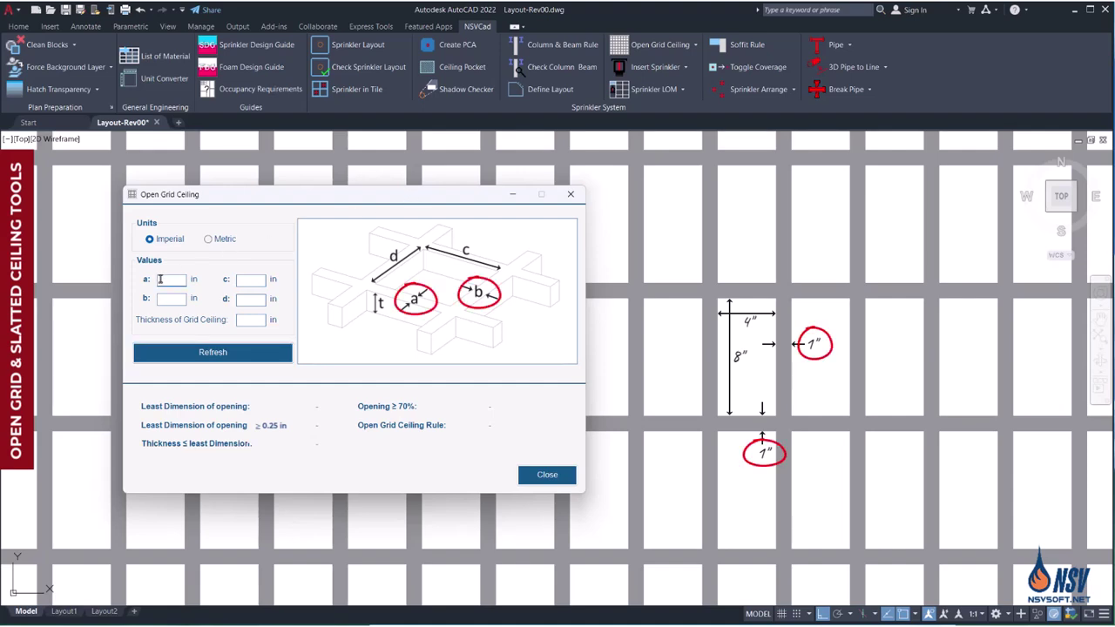
pyautogui.click(161, 298)
pyautogui.write('1')
pyautogui.click(242, 279)
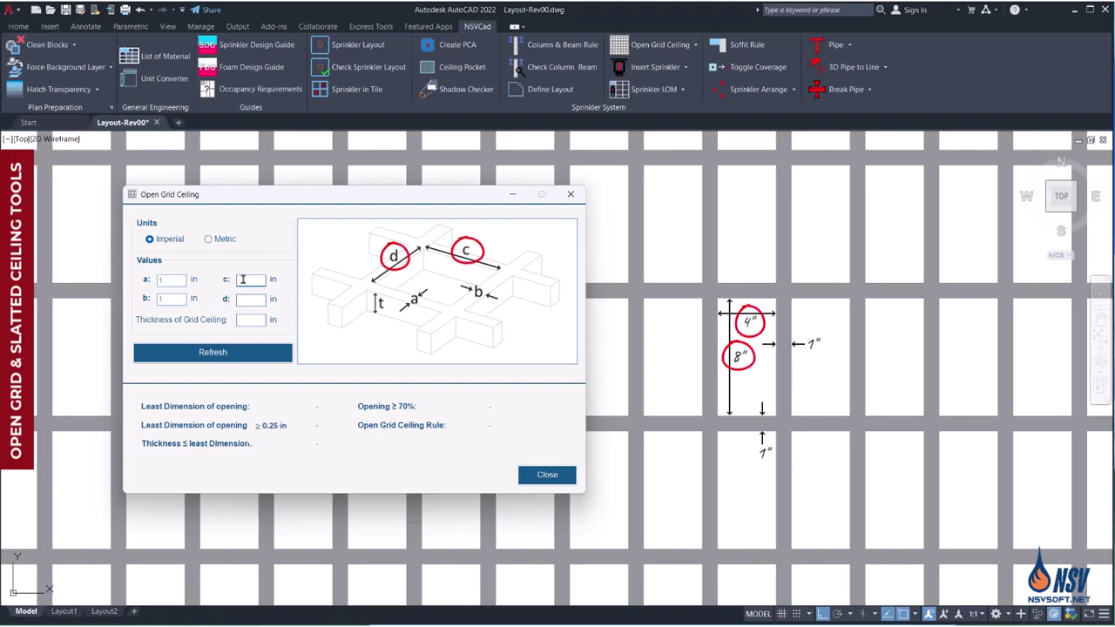
pyautogui.write('4')
pyautogui.click(242, 300)
pyautogui.write('8')
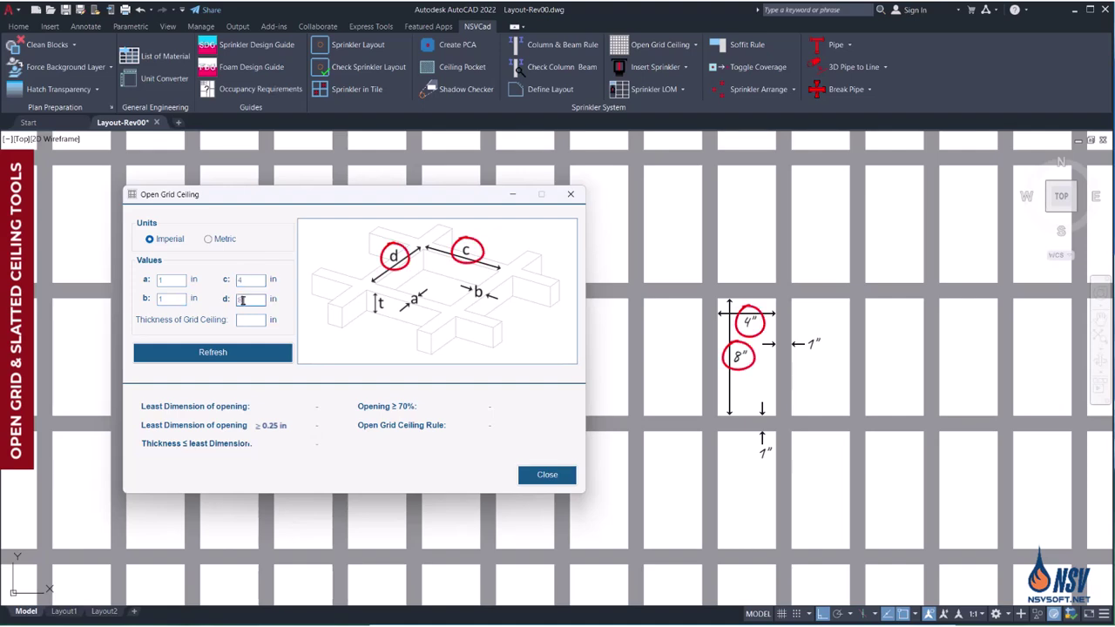
pyautogui.click(244, 320)
pyautogui.write('2')
pyautogui.press('Return')
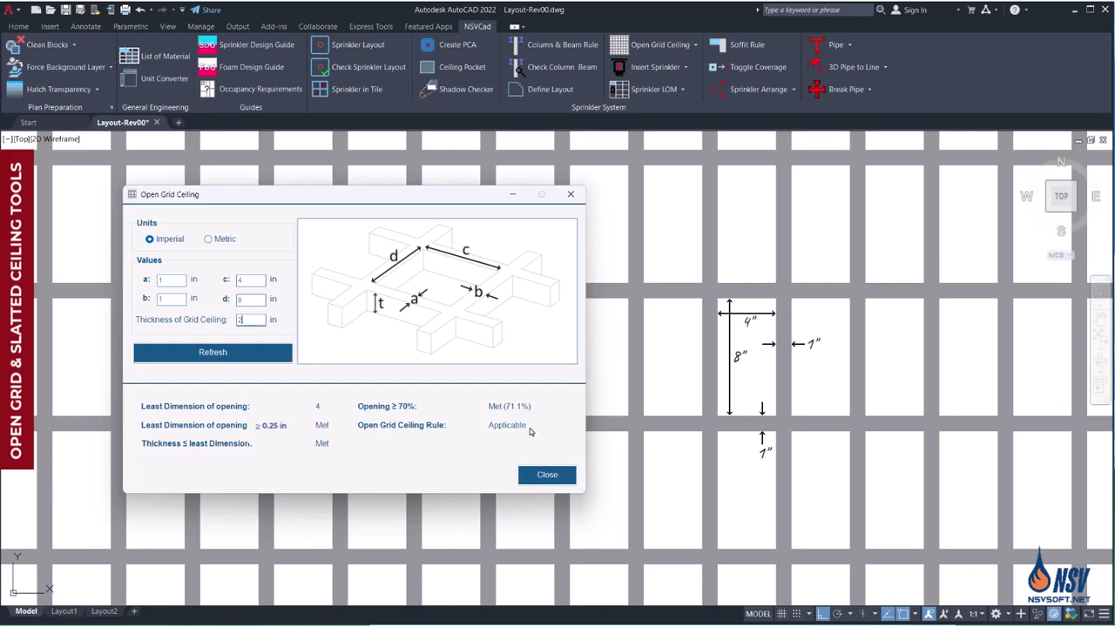
# Close the open grid result and bring the slatted ceiling into close view.
pyautogui.click(547, 475)
pyautogui.scroll(-5, 602, 432)
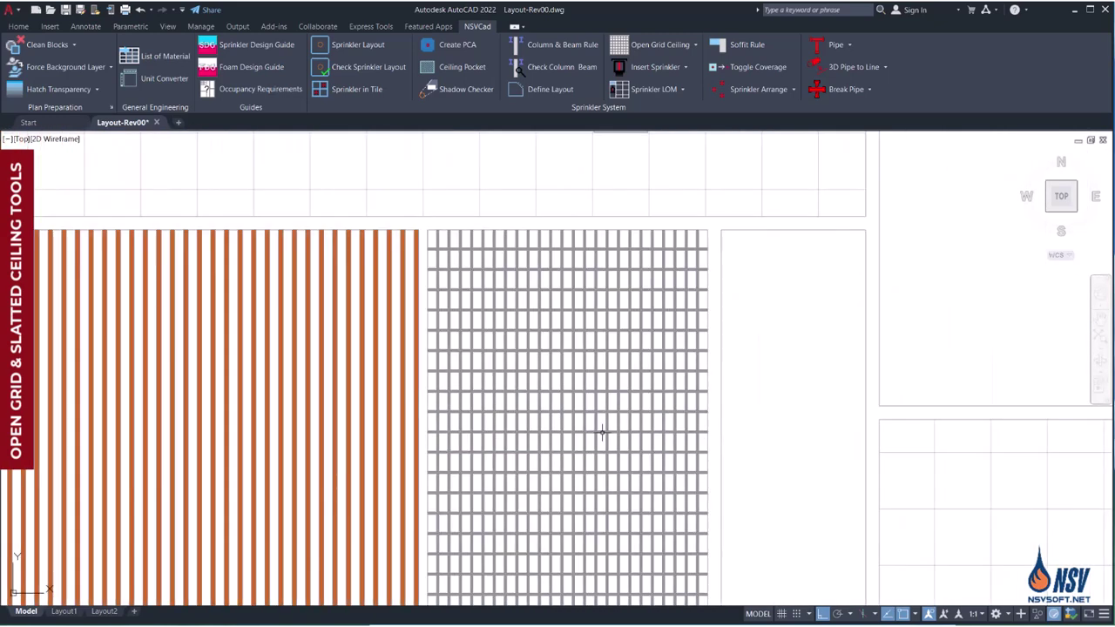
pyautogui.moveTo(562, 432); pyautogui.dragTo(842, 341, button='middle')
pyautogui.scroll(4, 476, 336)
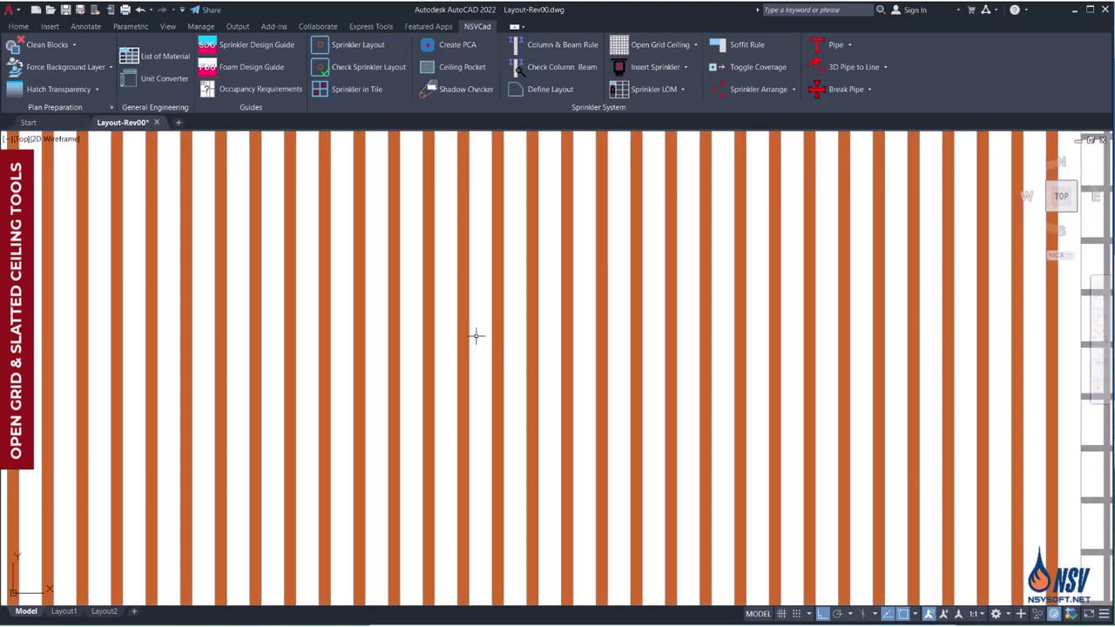
pyautogui.scroll(2, 476, 336)
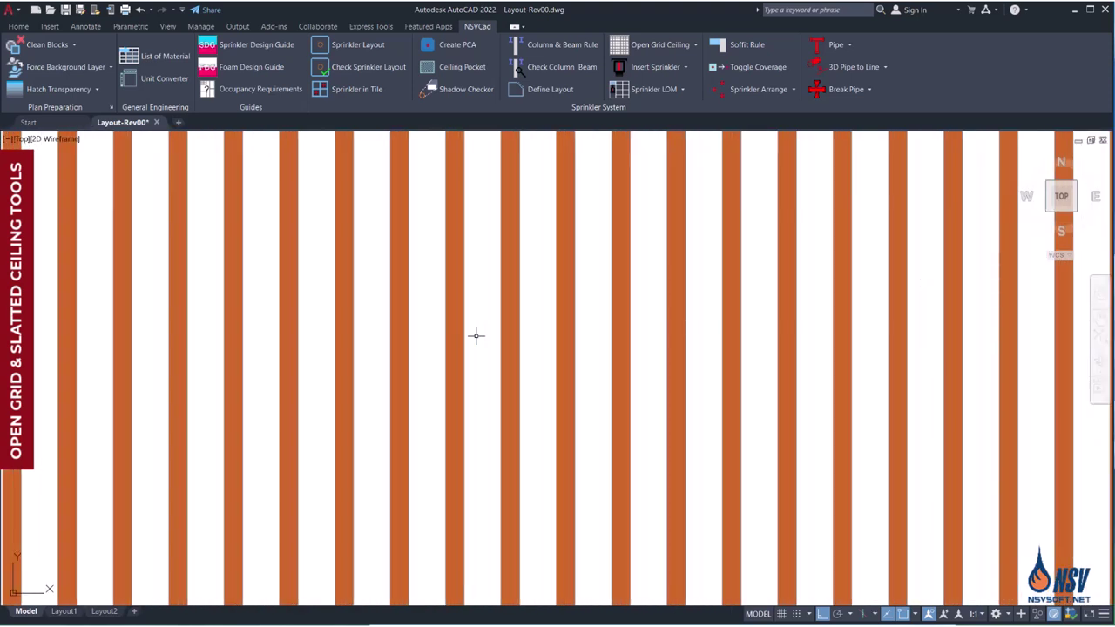
# Run the Slatted Ceiling check for 2 in slats with 4 in gaps, giving 66.7%, not applicable.
pyautogui.click(695, 45)
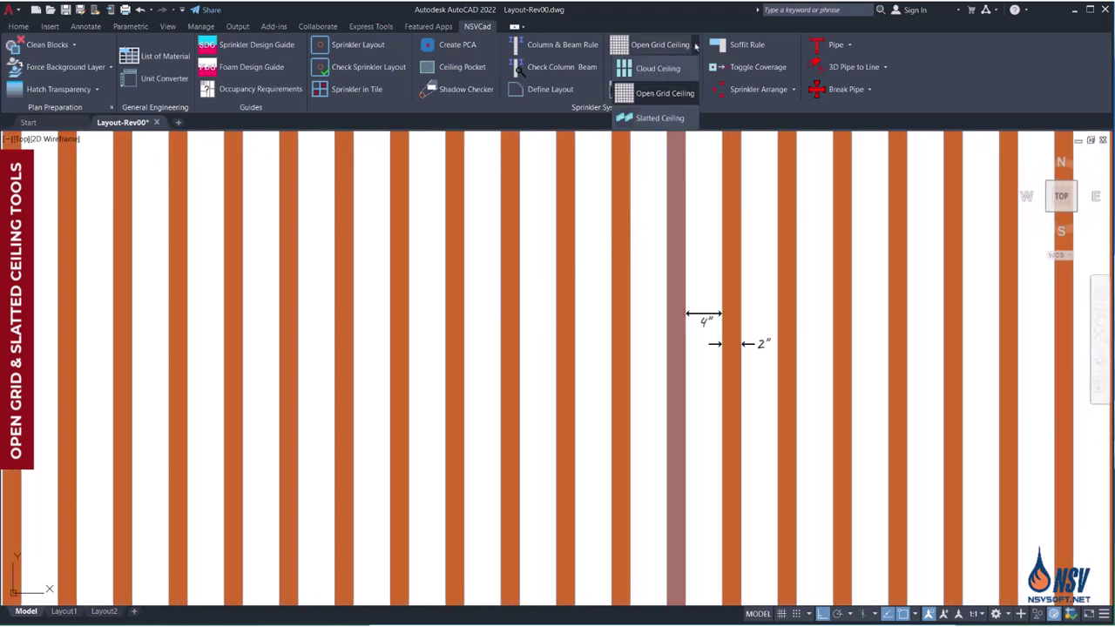
pyautogui.click(660, 118)
pyautogui.click(145, 294)
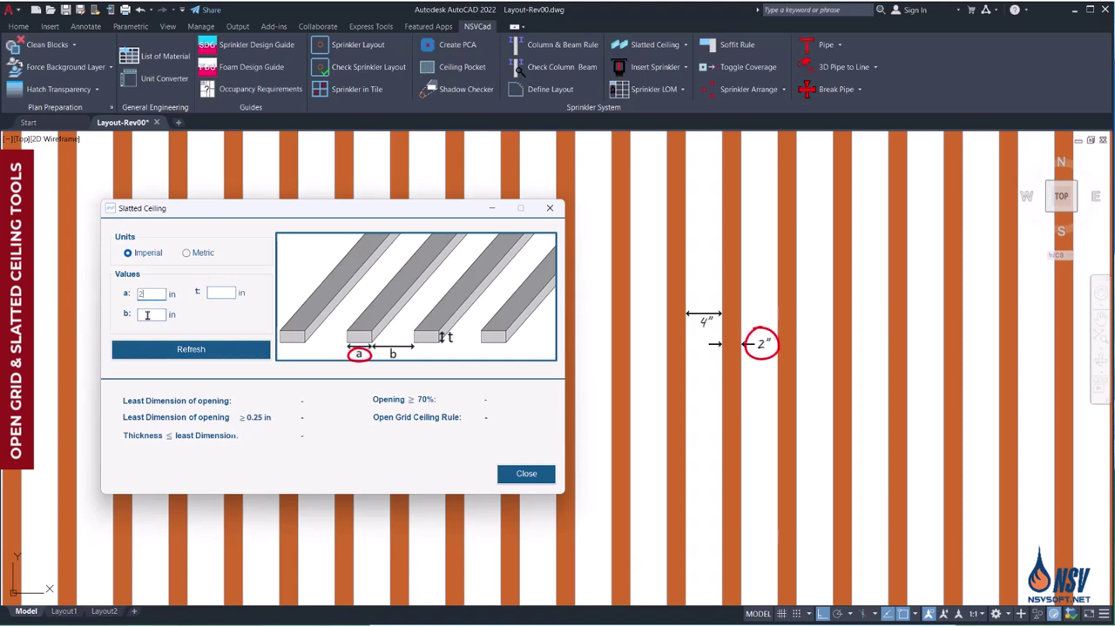
pyautogui.click(147, 315)
pyautogui.write('4')
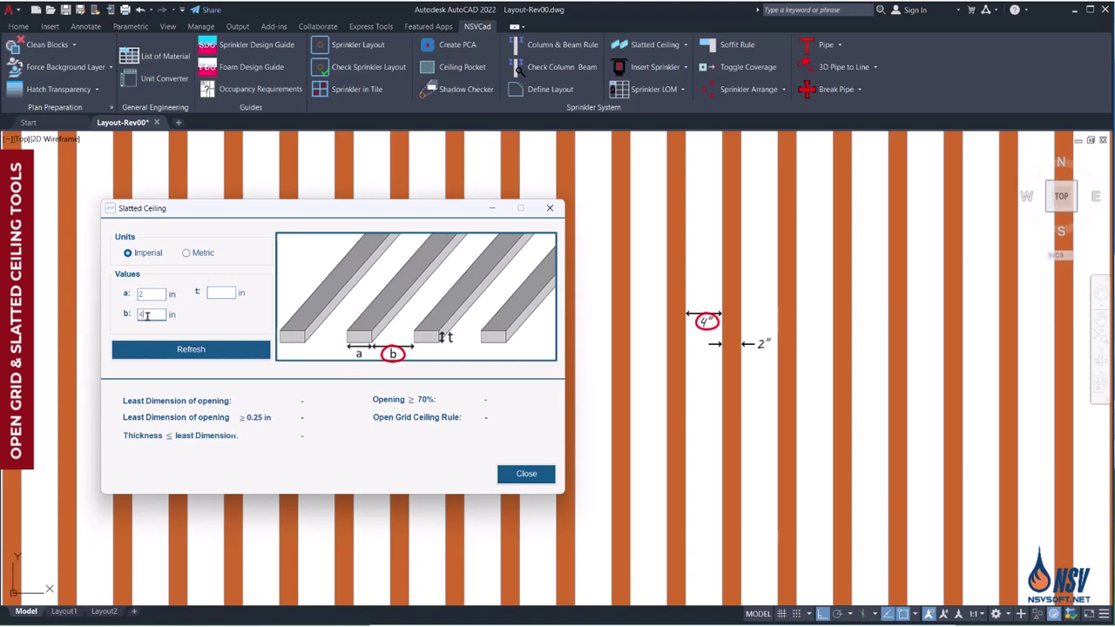
pyautogui.click(214, 295)
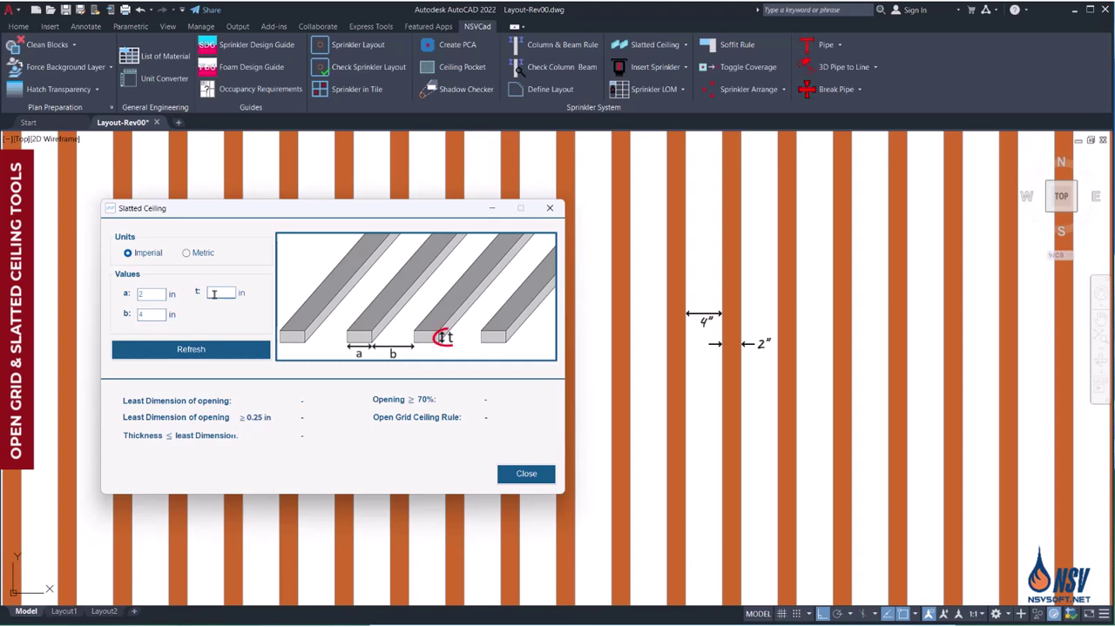
pyautogui.write('2')
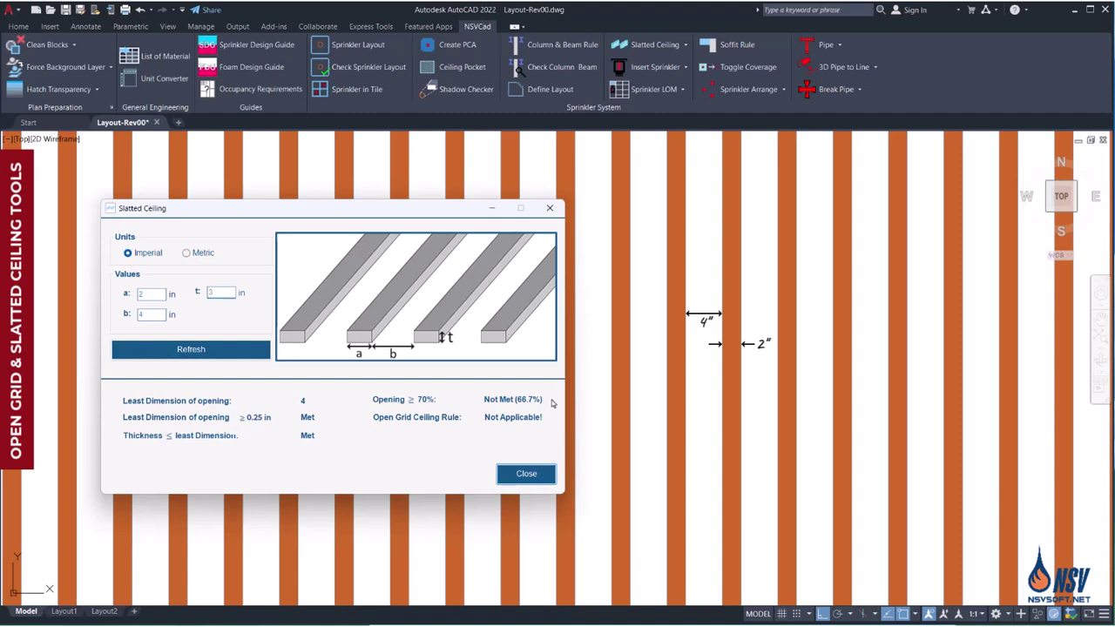
pyautogui.press('Escape')
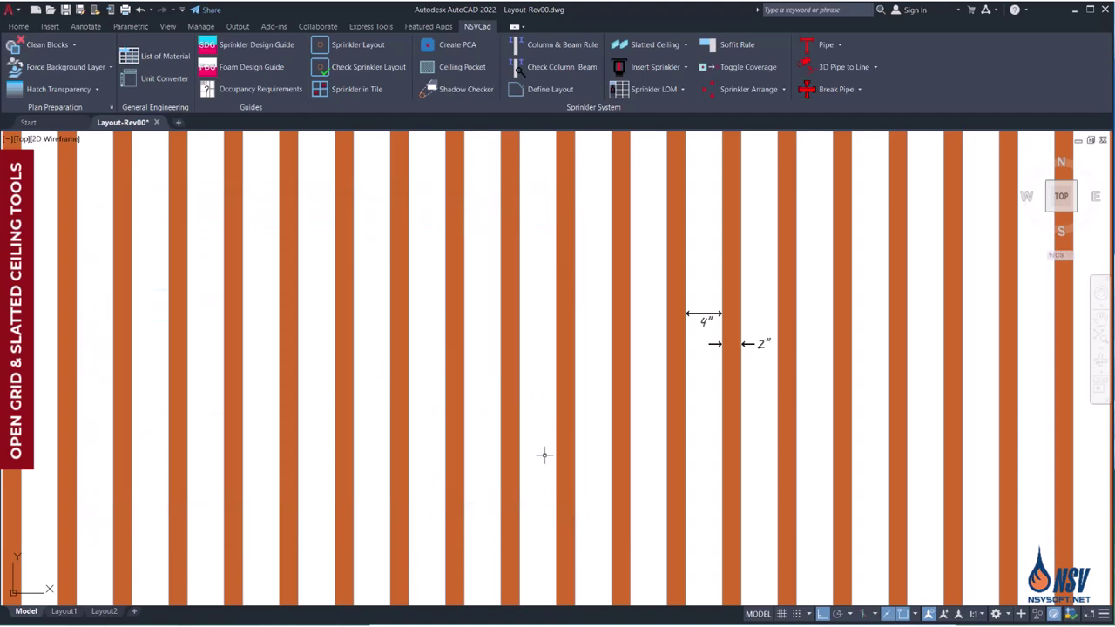
# Go to the Sprinkler Module page under Software on nsvsoft.net.
pyautogui.scroll(-5, 569, 424)
pyautogui.scroll(-3, 537, 394)
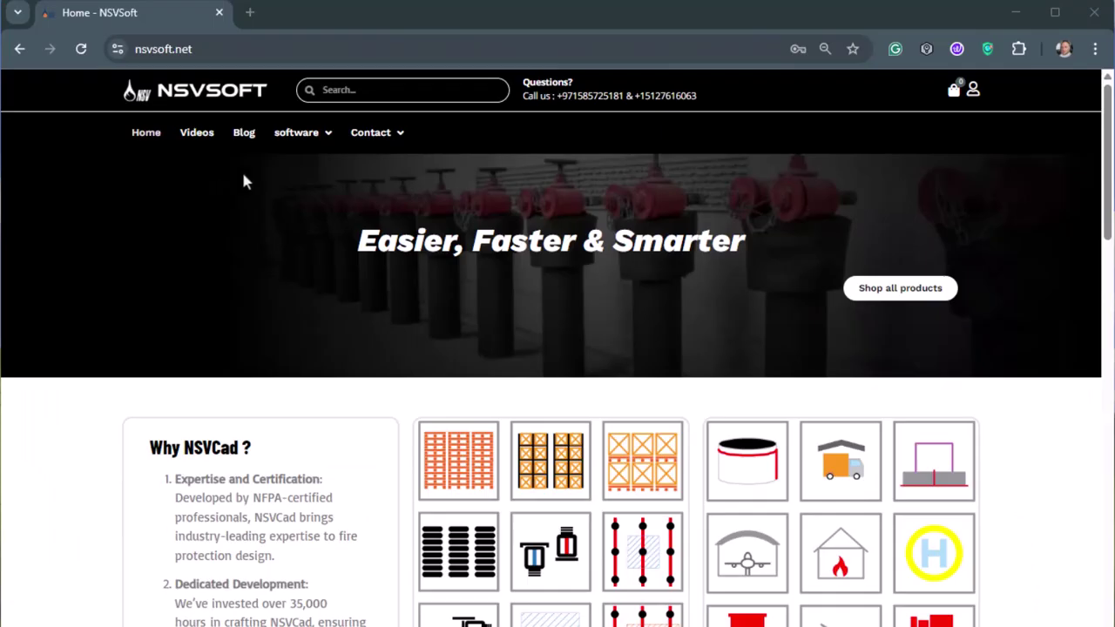
pyautogui.moveTo(325, 142)
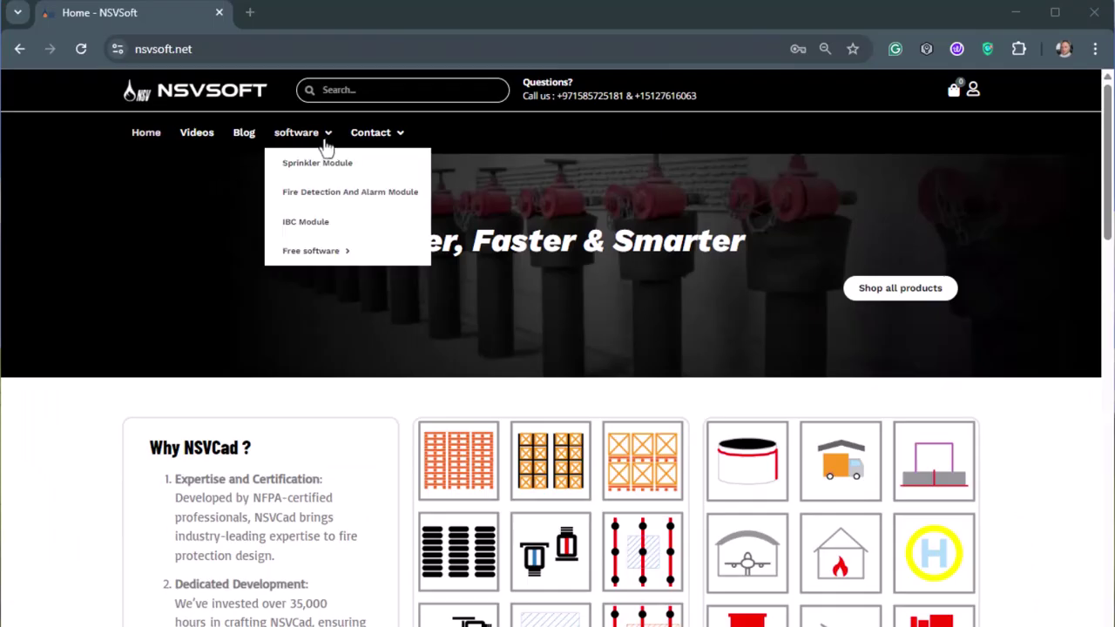
pyautogui.click(334, 168)
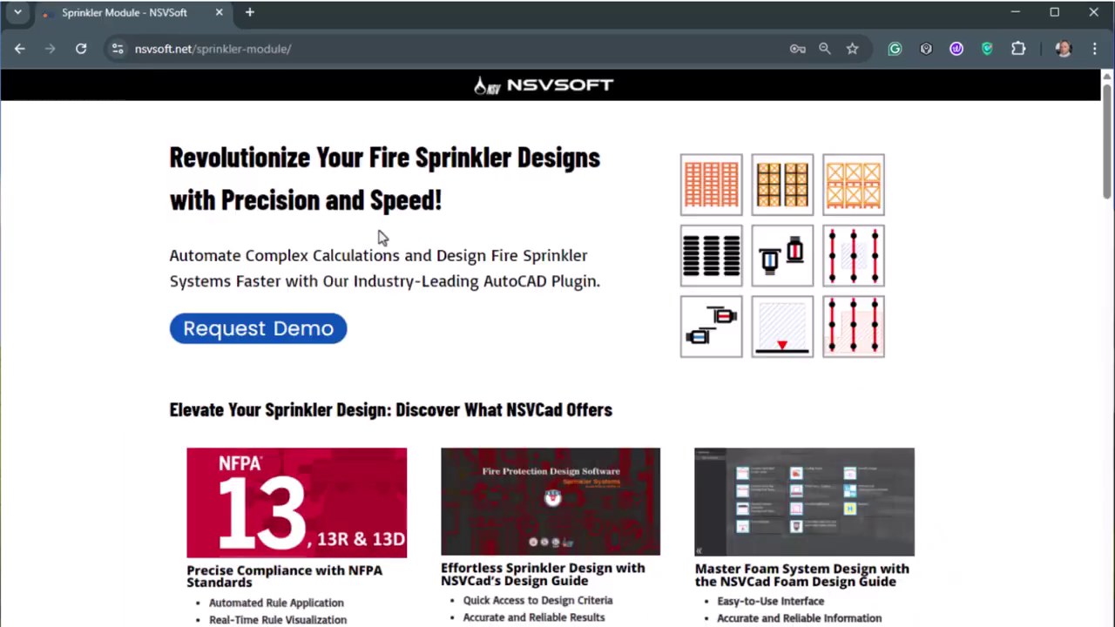